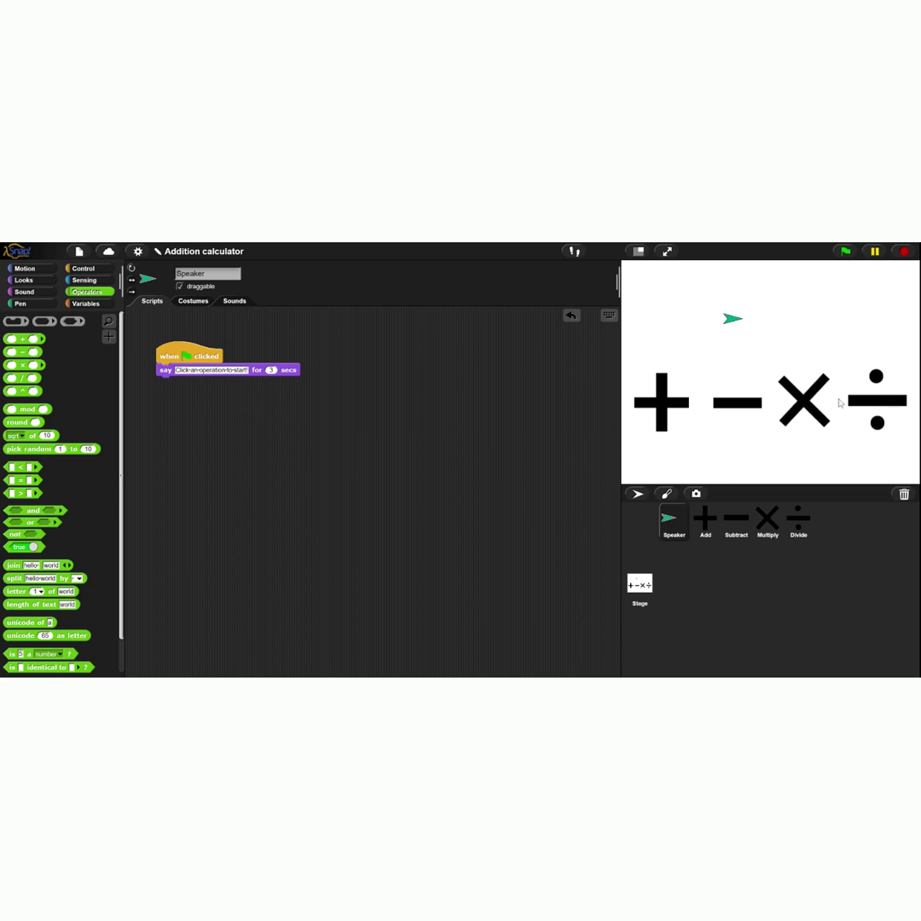
- Review the Add, Subtract, Multiply and Divide sprite scripts, then return to the Speaker sprite
left_click(711, 531)
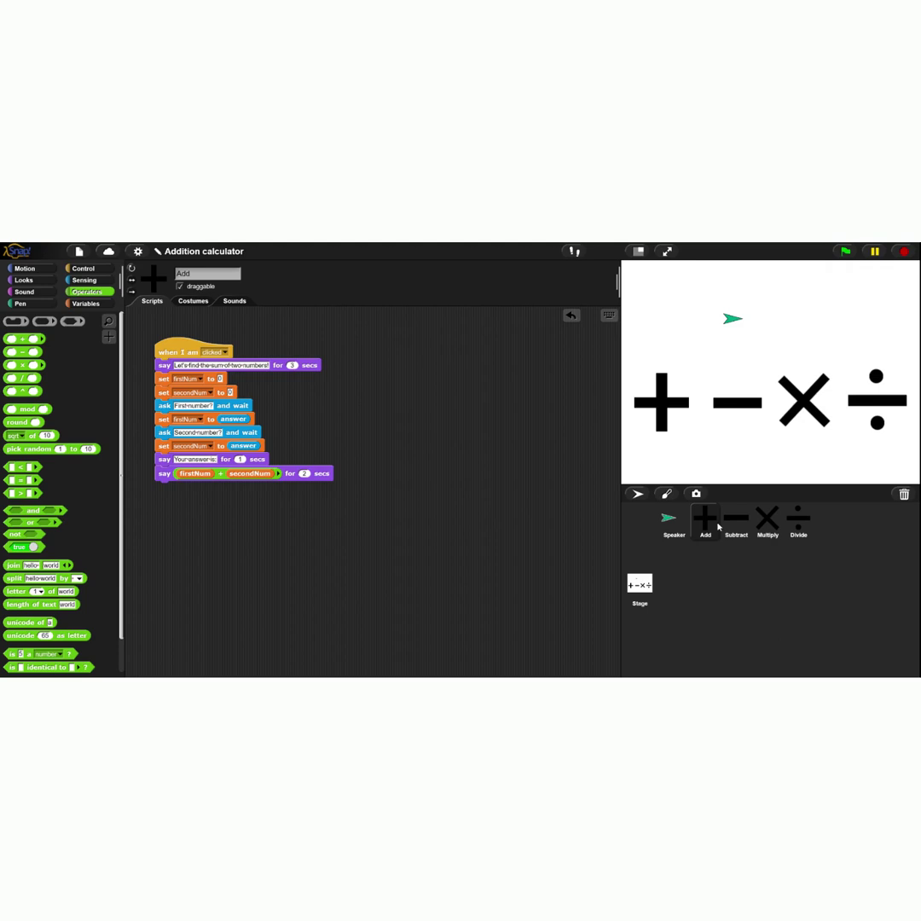
left_click(736, 519)
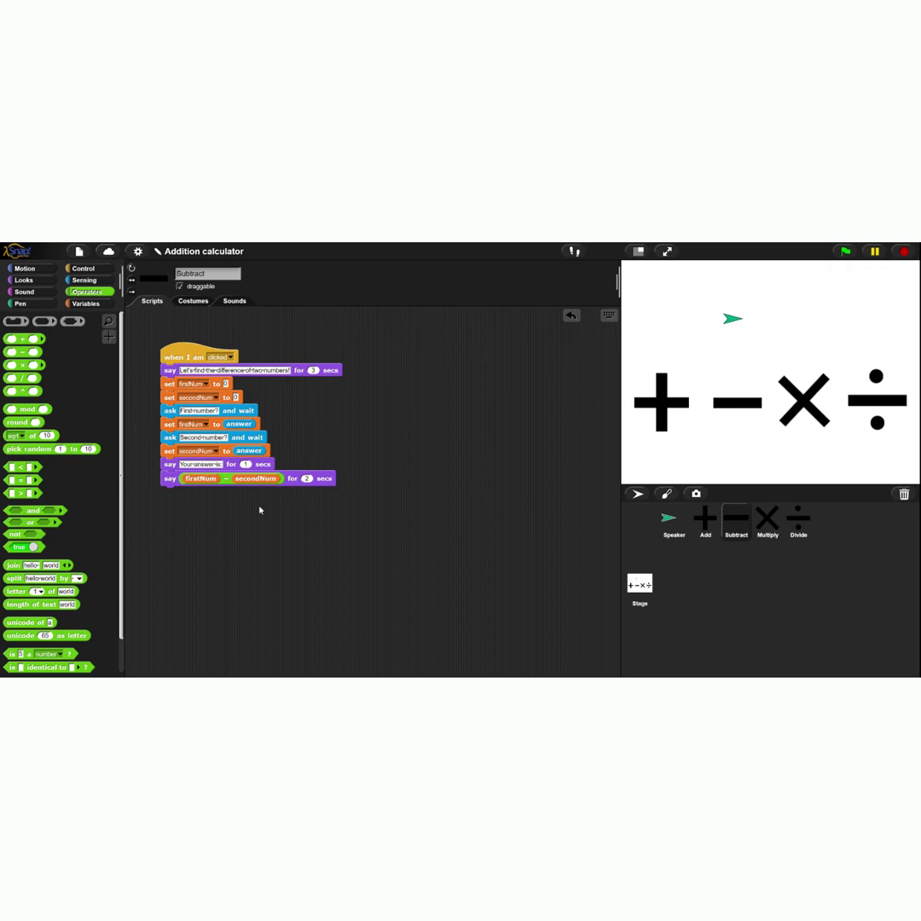
left_click(768, 522)
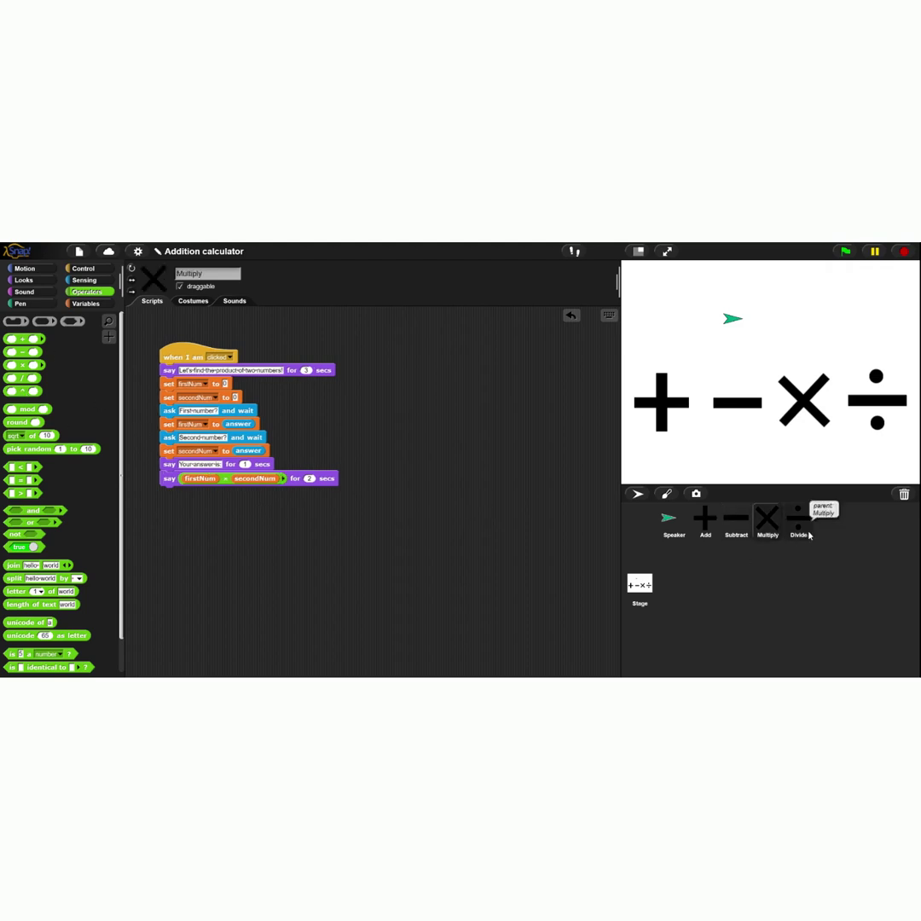
left_click(800, 524)
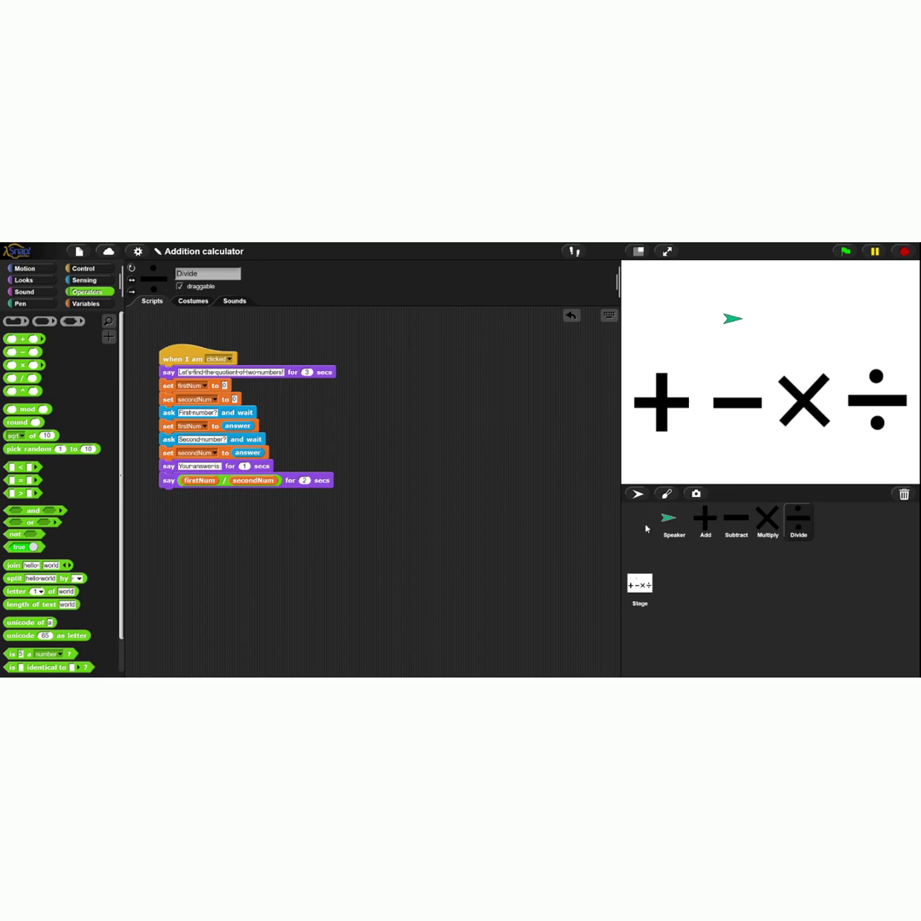
left_click(674, 522)
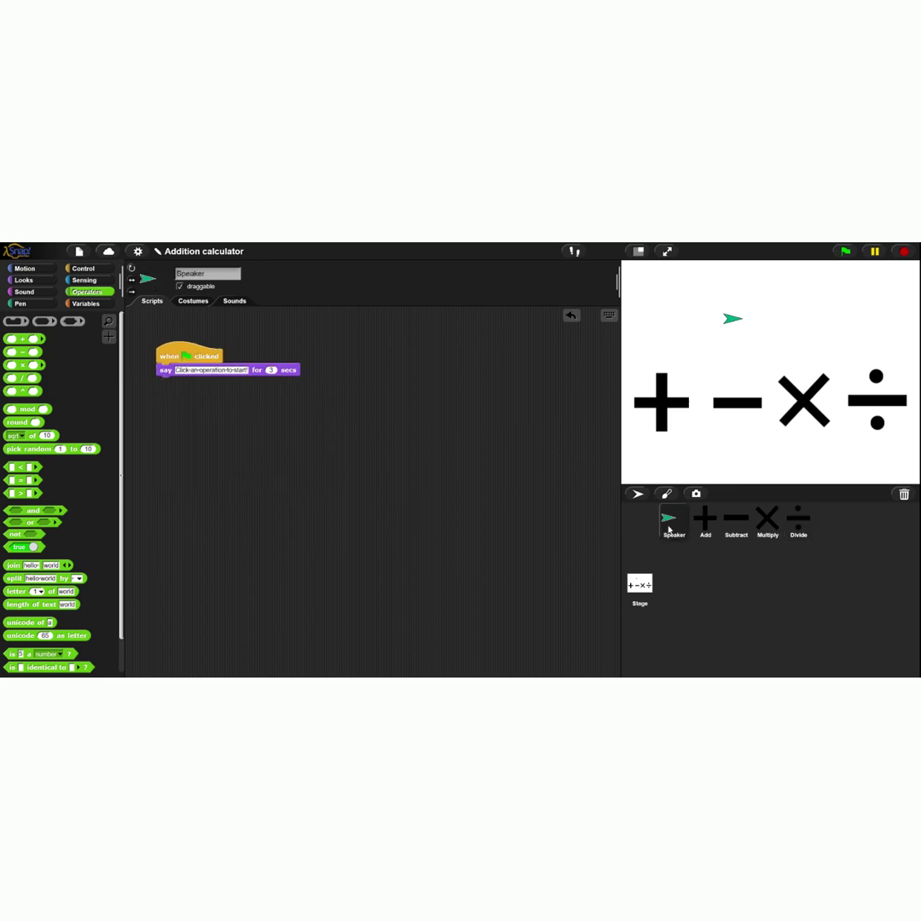
- Start the project with the green flag and play the addition game, submitting two numbers
left_click(845, 252)
left_click(666, 408)
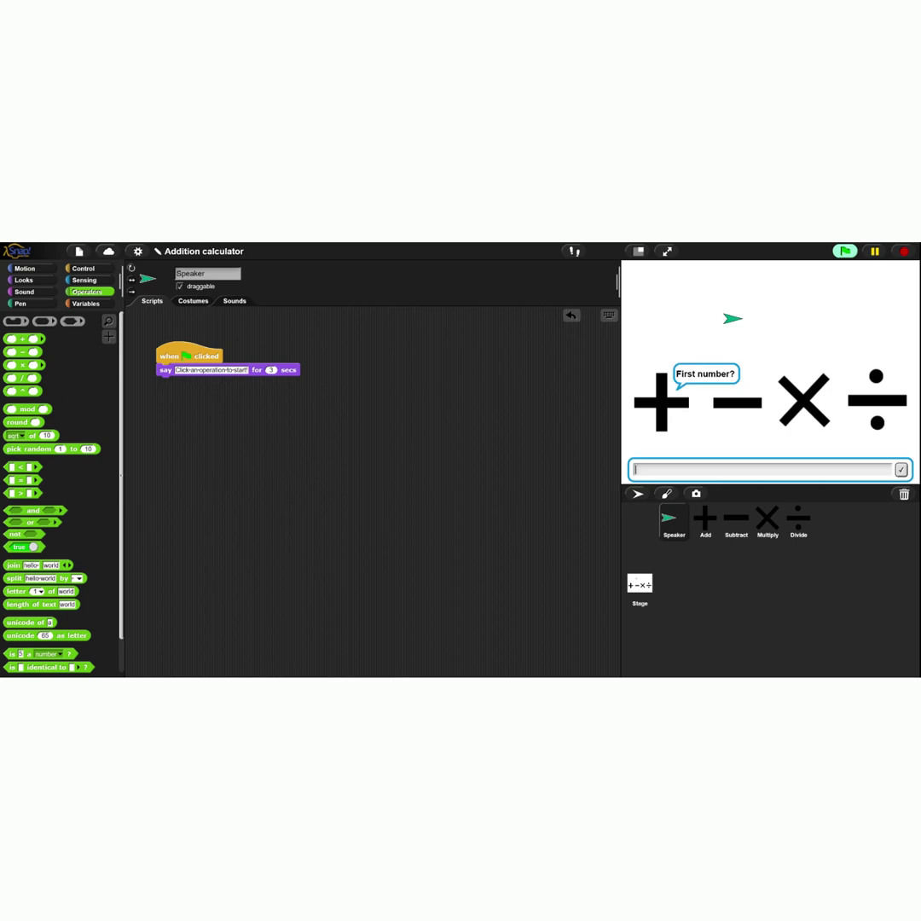
type("5")
key("Return")
key("Return")
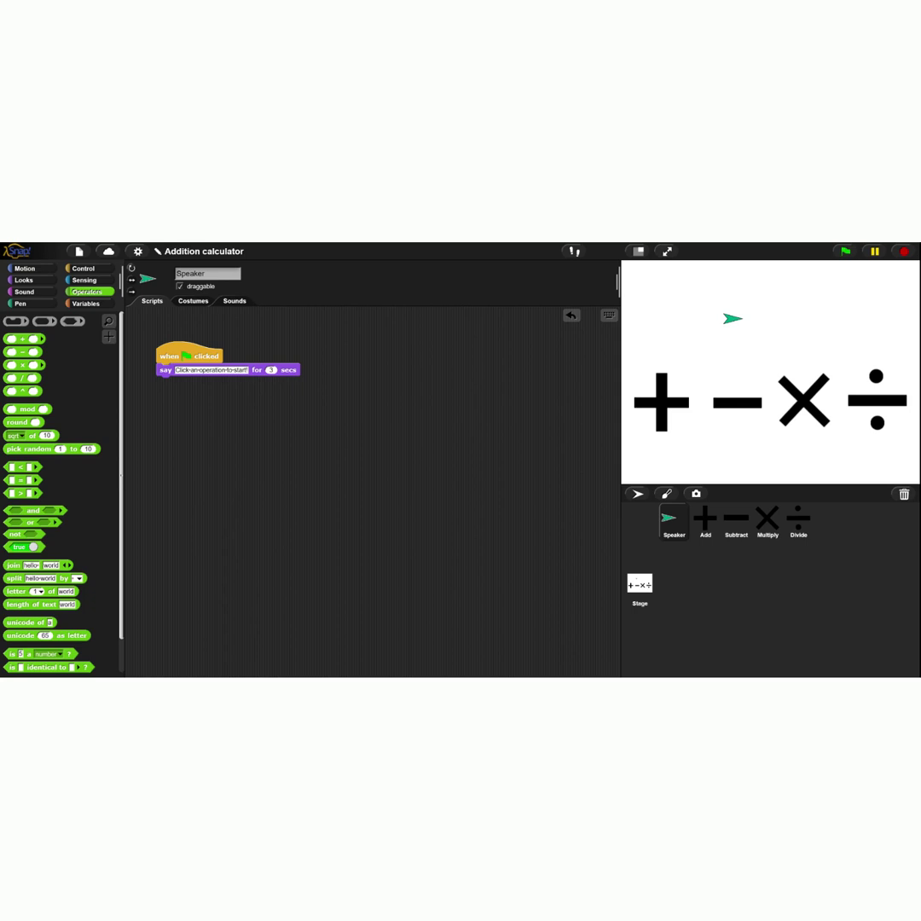
- Play the multiplication game (answer 49), then add a new blank turtle sprite
left_click(787, 420)
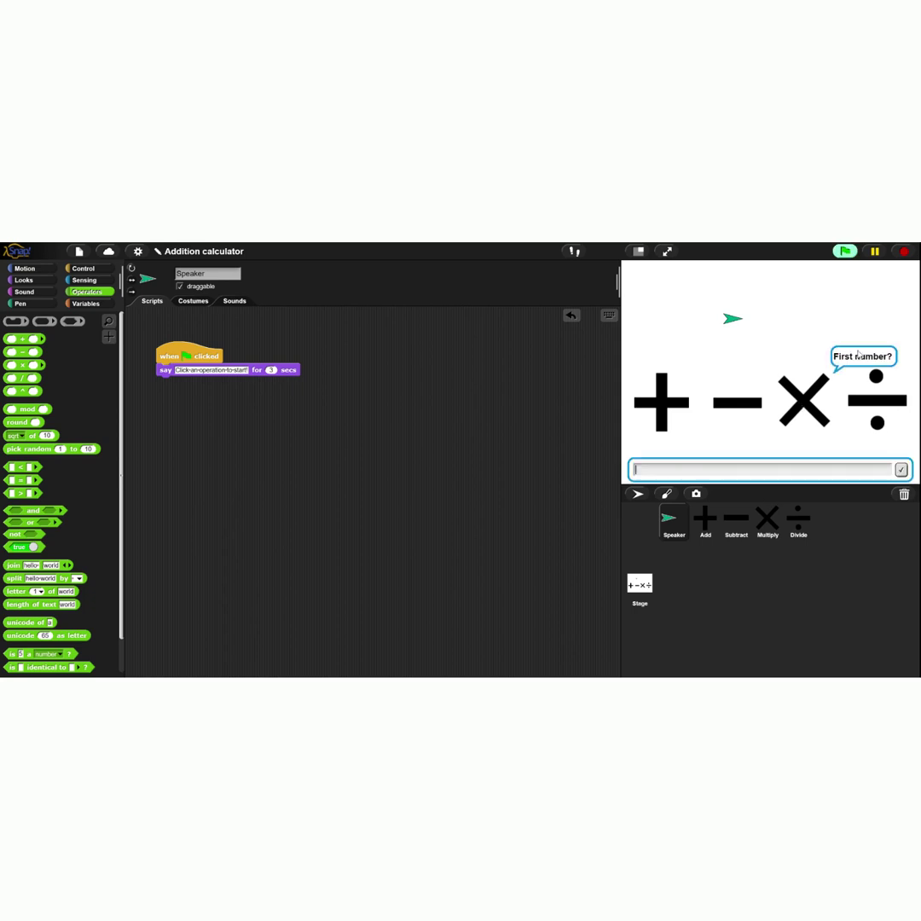
key("Return")
key("Return")
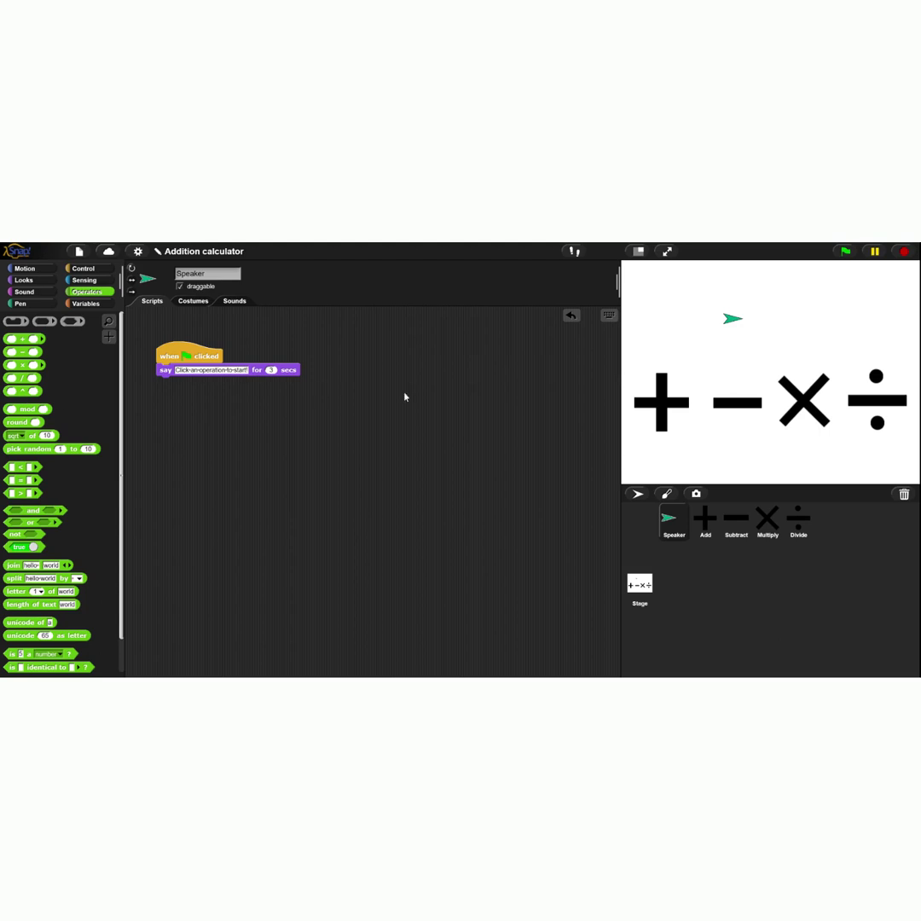
left_click(641, 497)
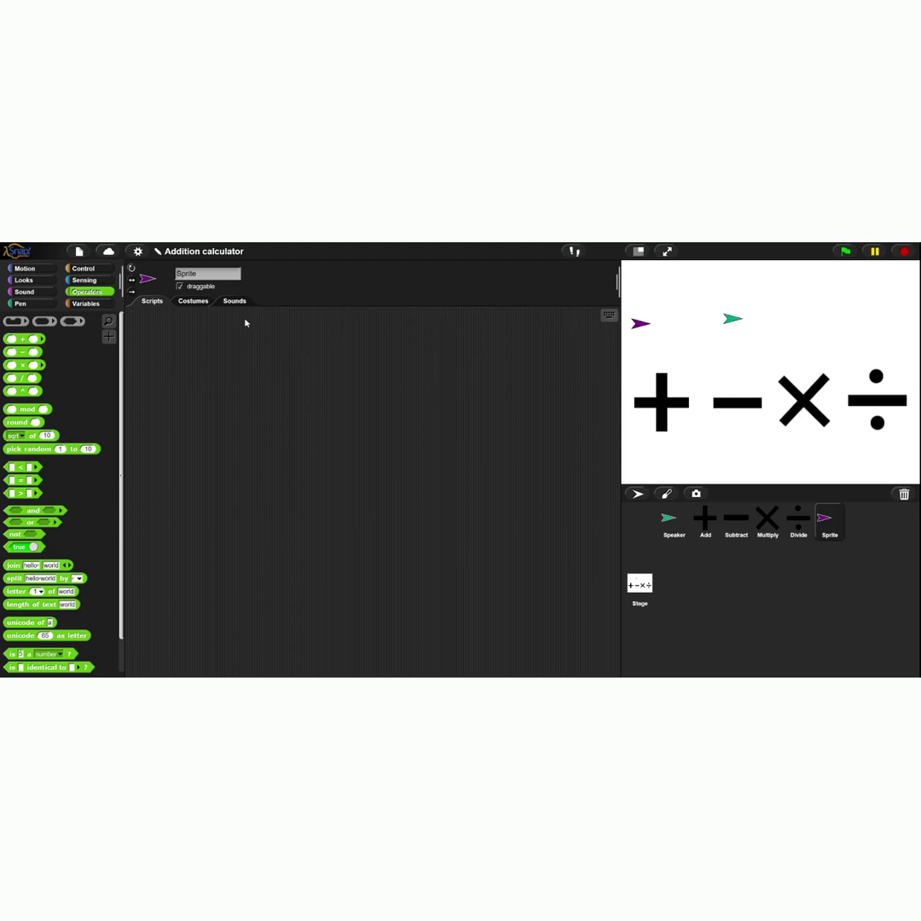
- Paint a new costume with a thick line-tool ^ caret and keep it as the sprite's costume
left_click(196, 302)
left_click(205, 335)
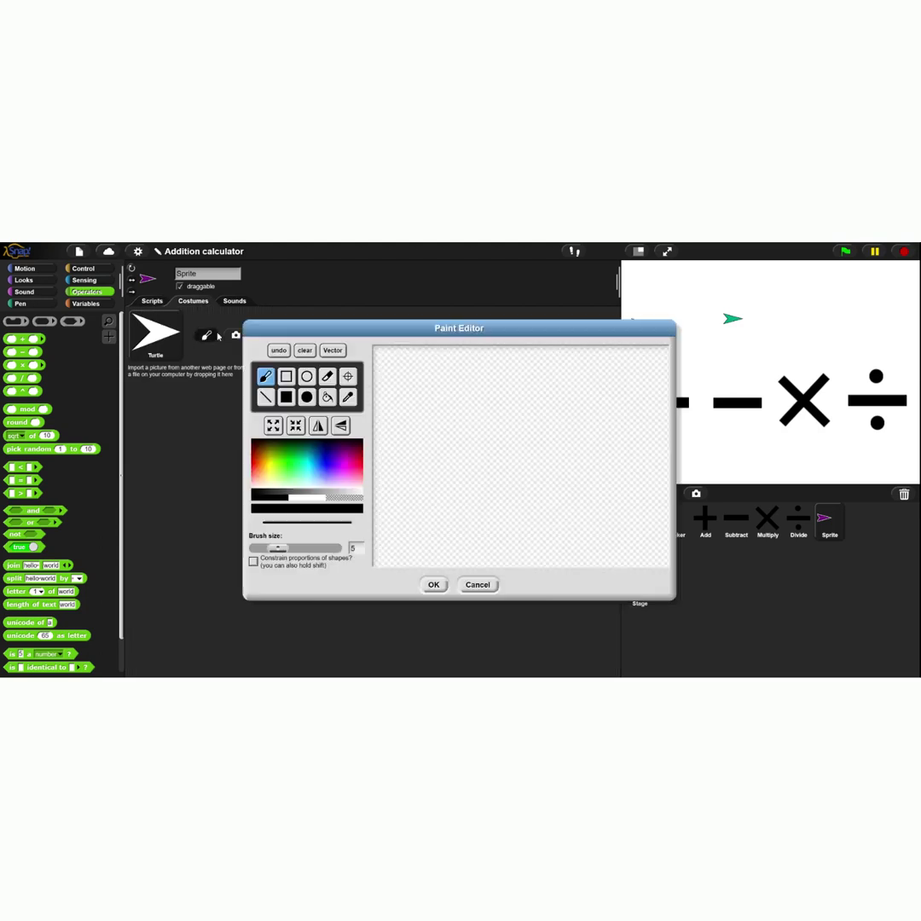
left_click(265, 400)
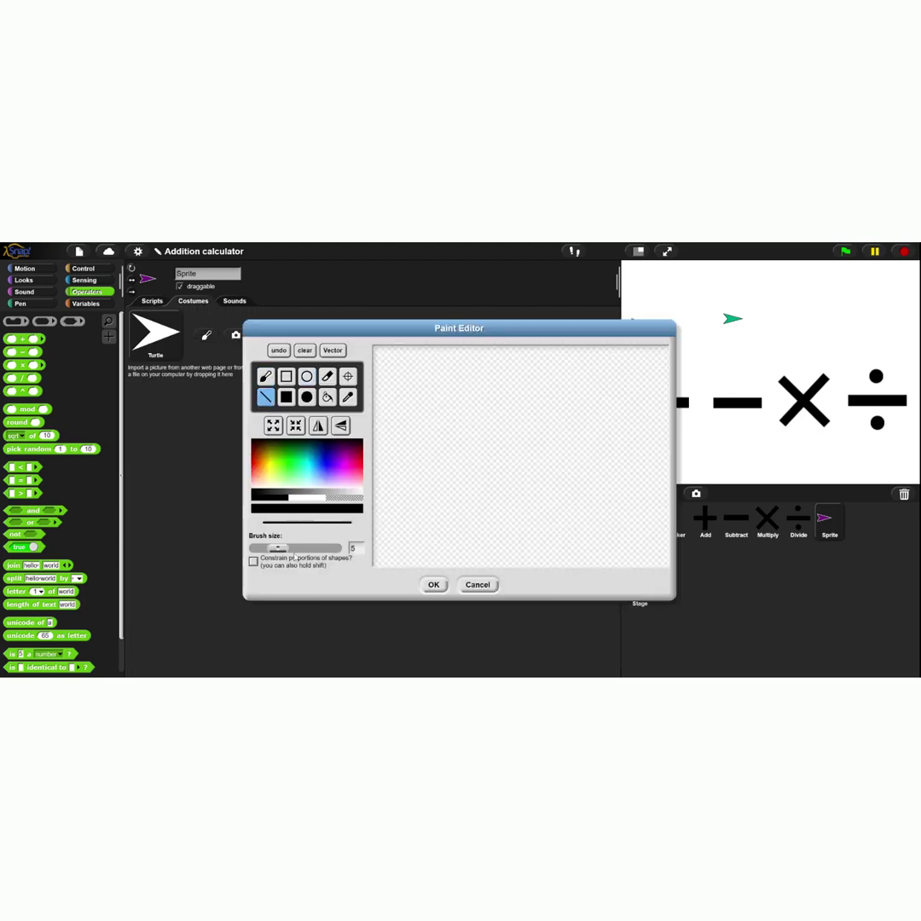
left_click_drag(277, 547, 309, 550)
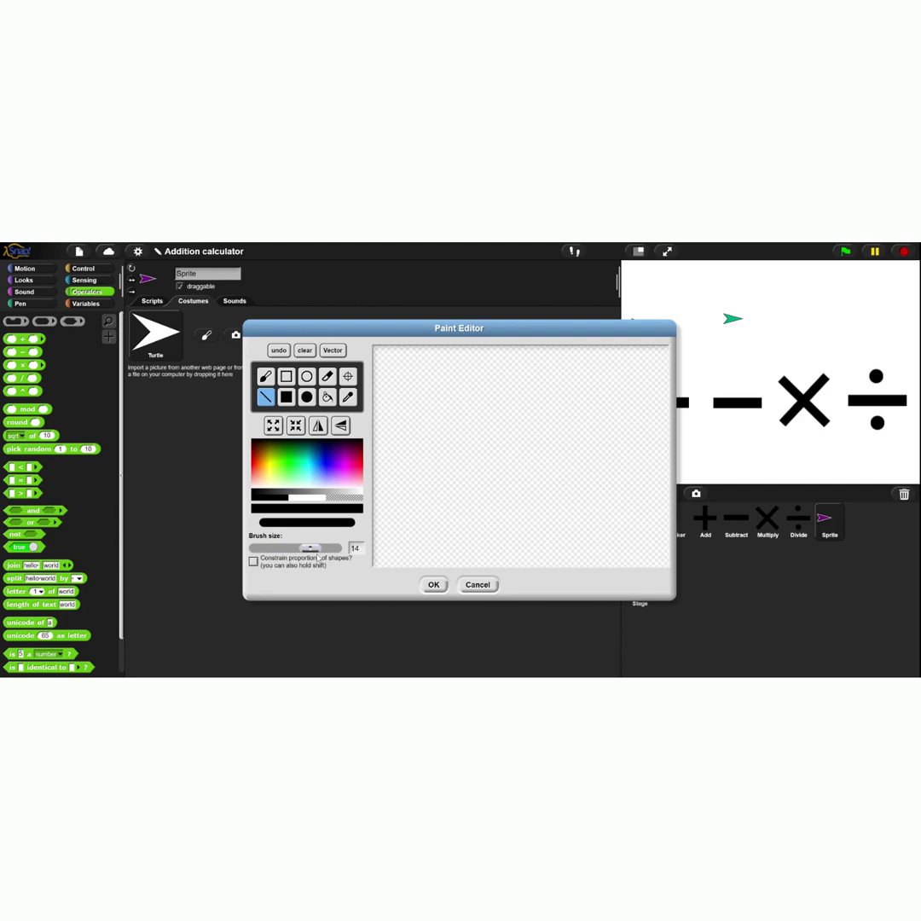
mouse_move(483, 470)
left_mouse_down()
mouse_move(498, 421)
mouse_move(524, 466)
left_mouse_up()
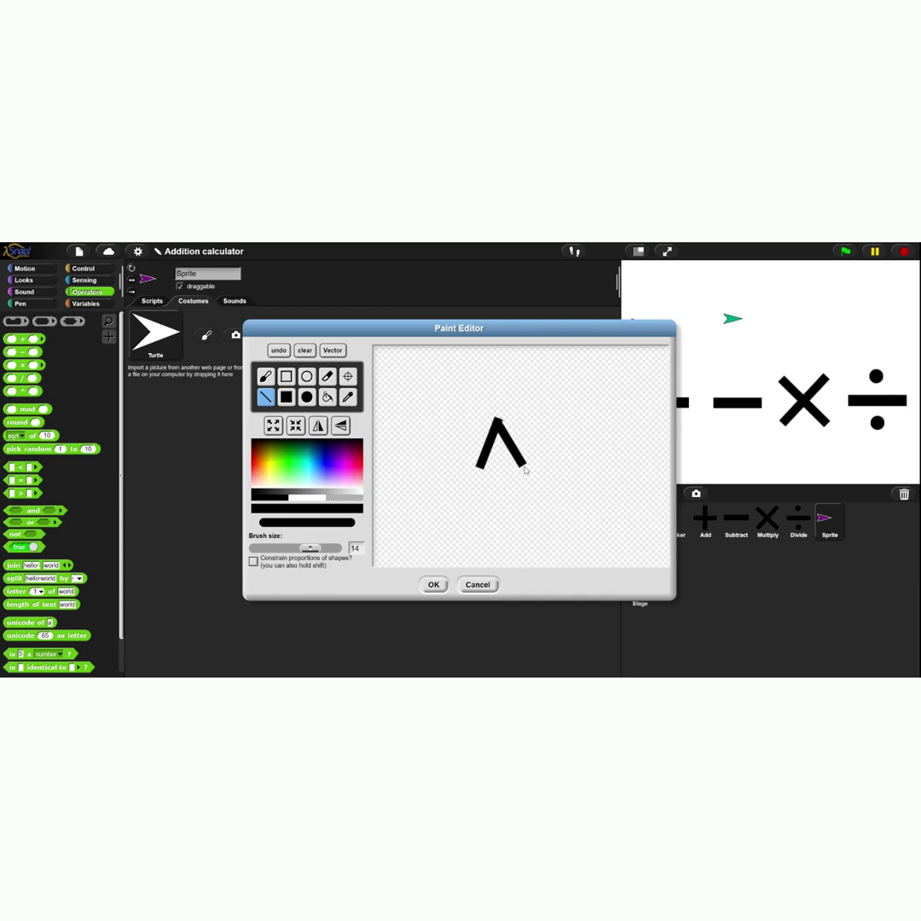
left_click(433, 584)
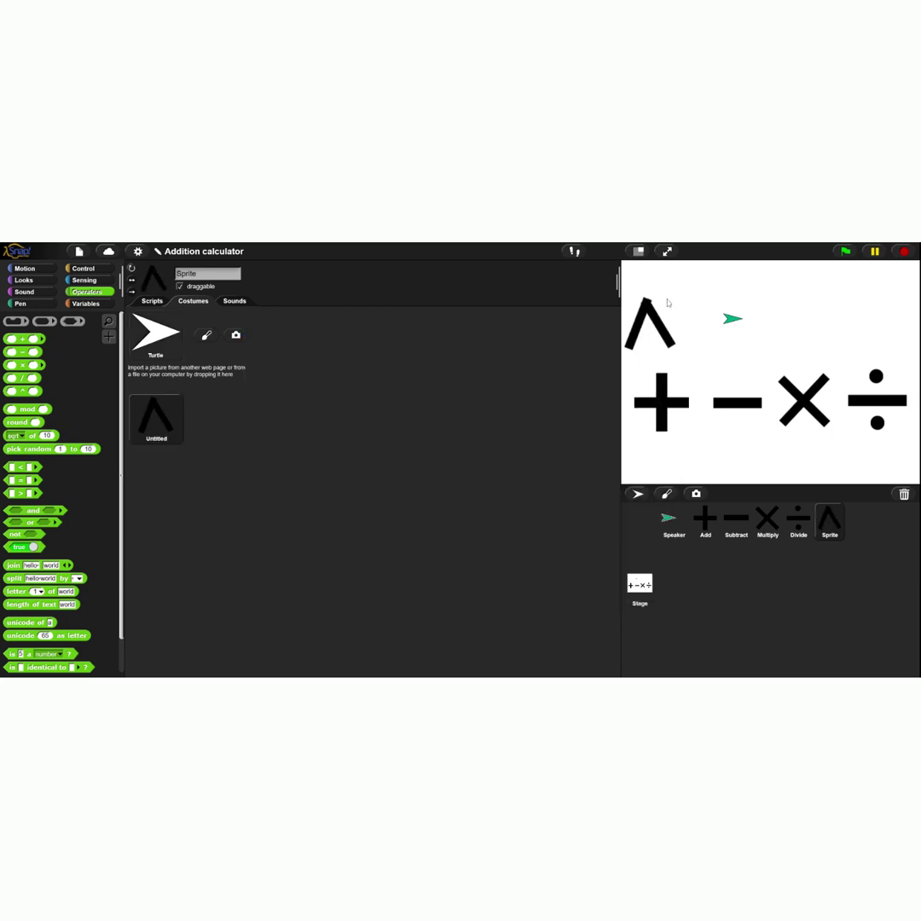
- Move the caret sprite to the stage's upper right, name it 'exponent', and select the Add sprite
left_click_drag(650, 311, 872, 290)
type("exponent")
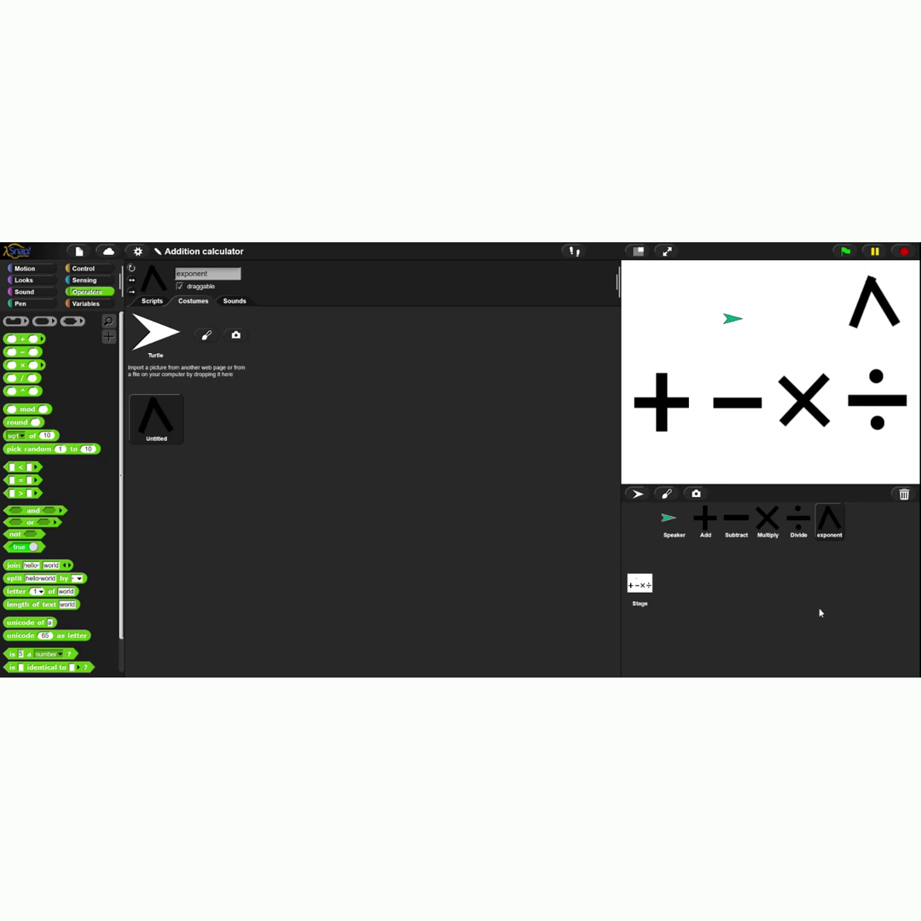
key("Return")
left_click(708, 525)
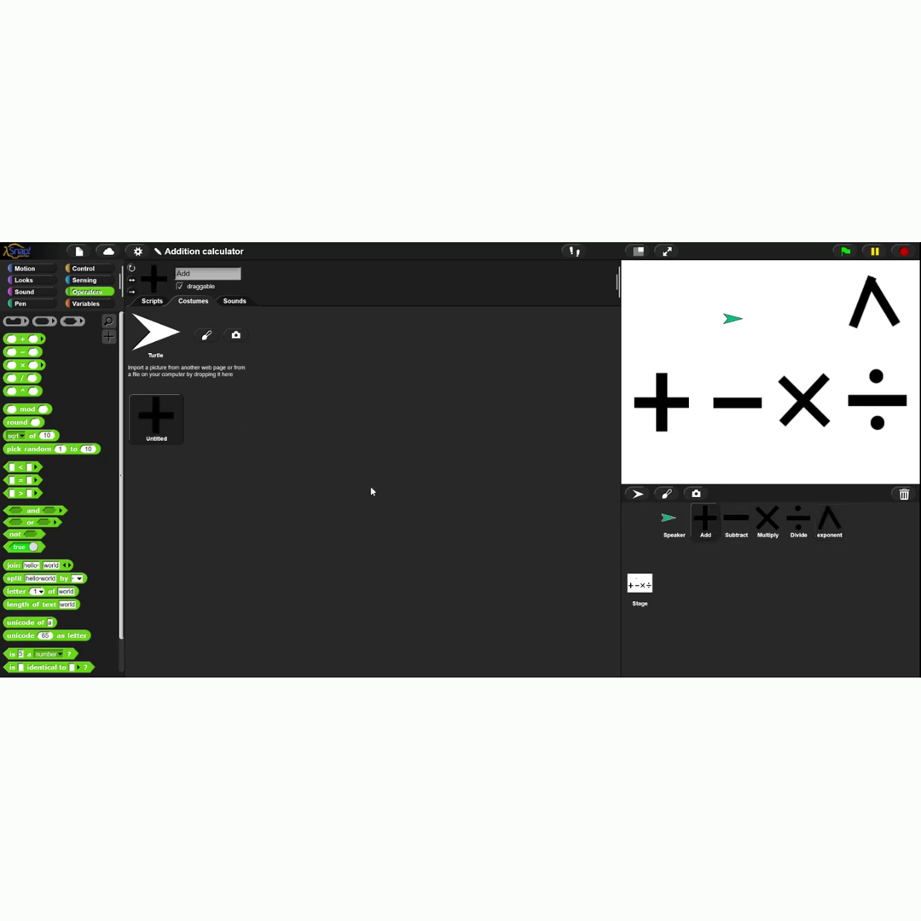
- Duplicate Add's addition script, drop the copy onto the exponent sprite, and select exponent
left_click(154, 301)
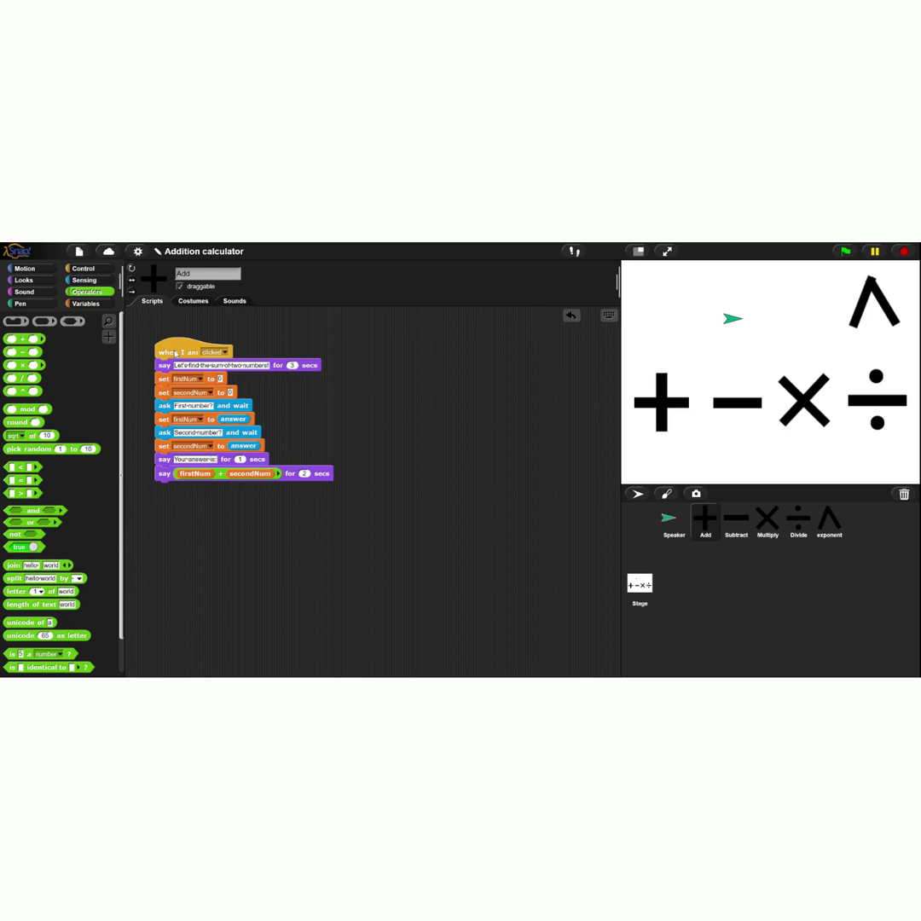
right_click(175, 351)
left_click(193, 368)
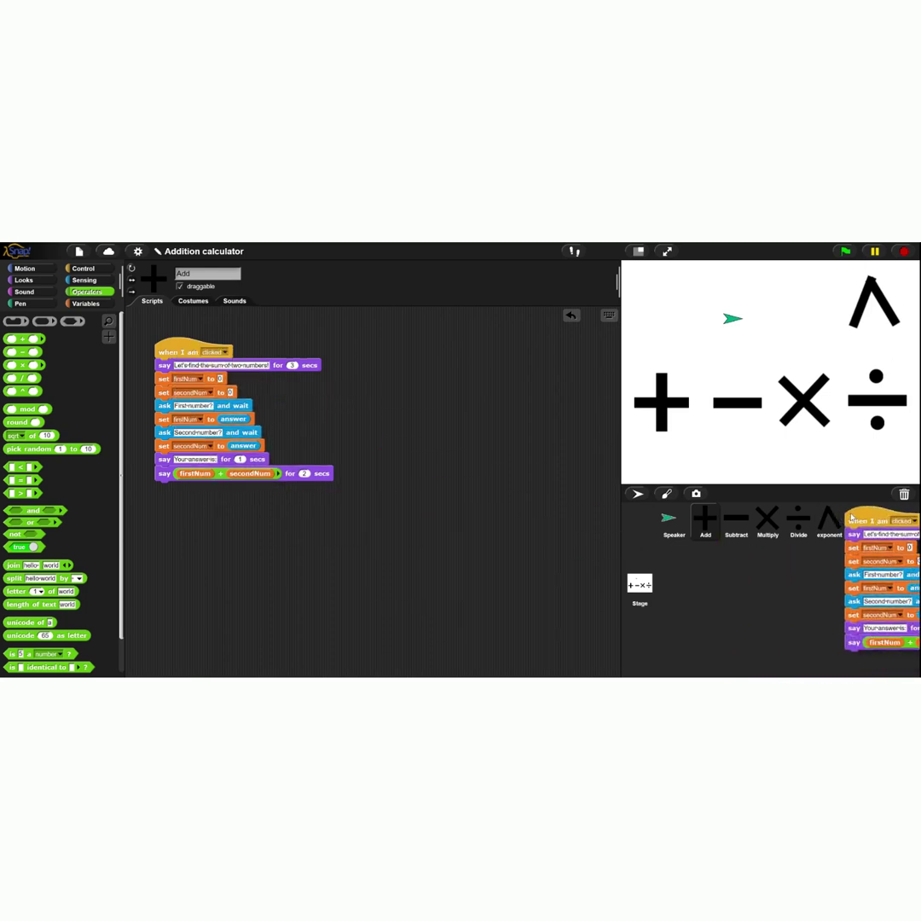
left_click(829, 522)
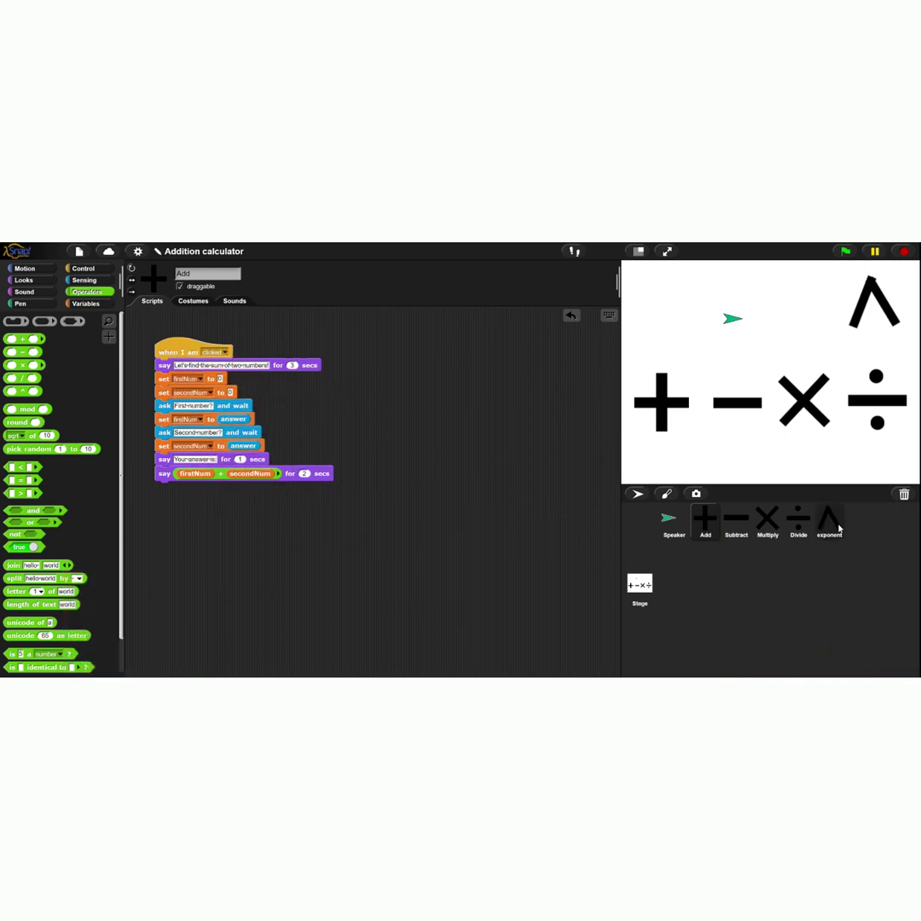
left_click(829, 519)
- Delete the sum greeting say block from the copied script and reattach the remaining blocks
left_click_drag(217, 348, 232, 357)
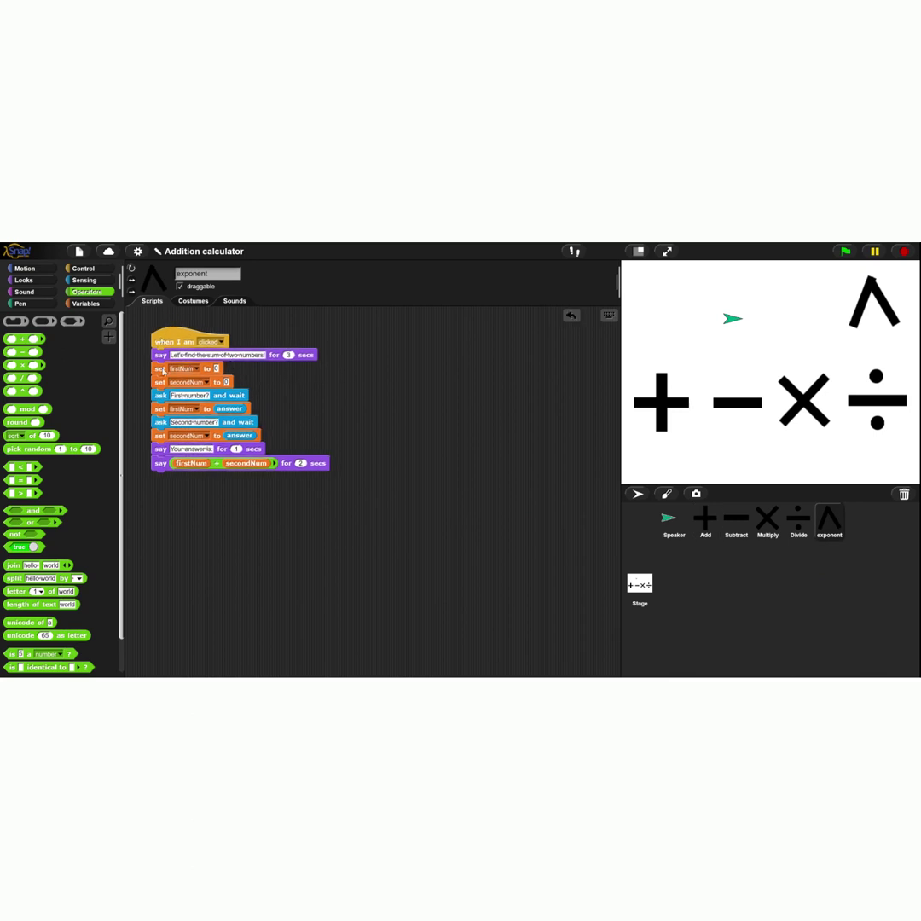
mouse_move(162, 371)
left_mouse_down()
mouse_move(168, 398)
mouse_move(25, 384)
left_mouse_up()
left_click_drag(171, 397, 165, 356)
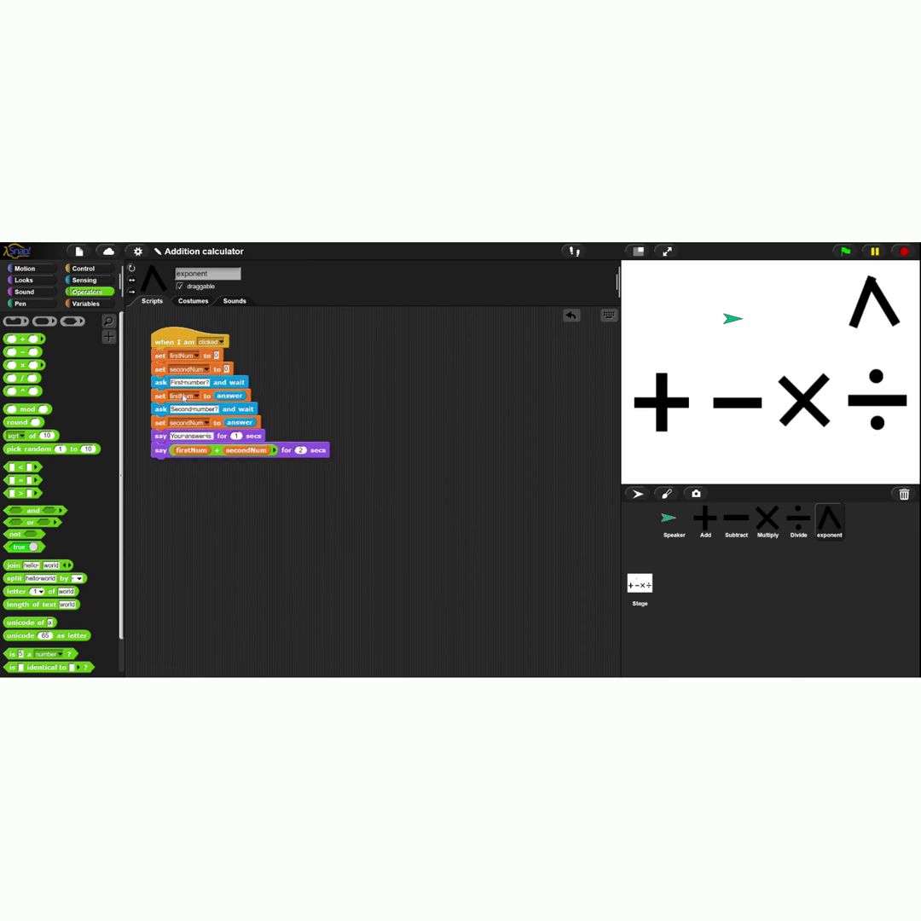
- Replace the last say's sum with firstNum ^ secondNum and discard the leftover + operator
left_click_drag(219, 450, 230, 543)
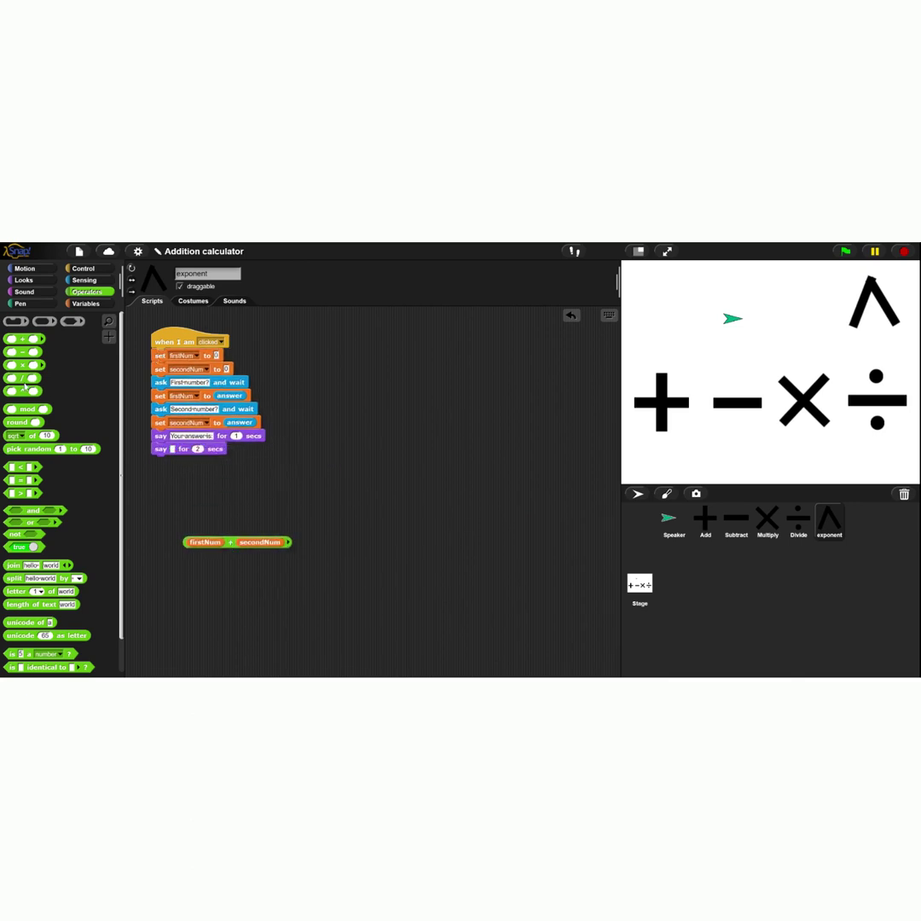
left_click_drag(25, 389, 189, 450)
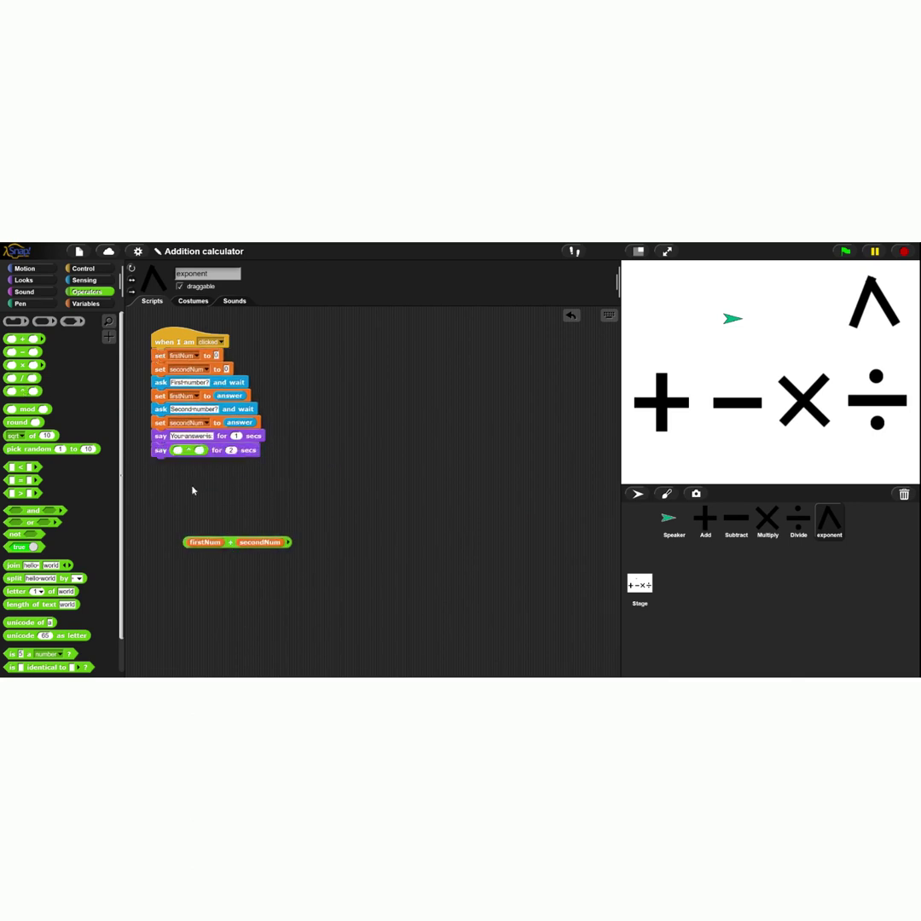
left_click_drag(208, 546, 189, 452)
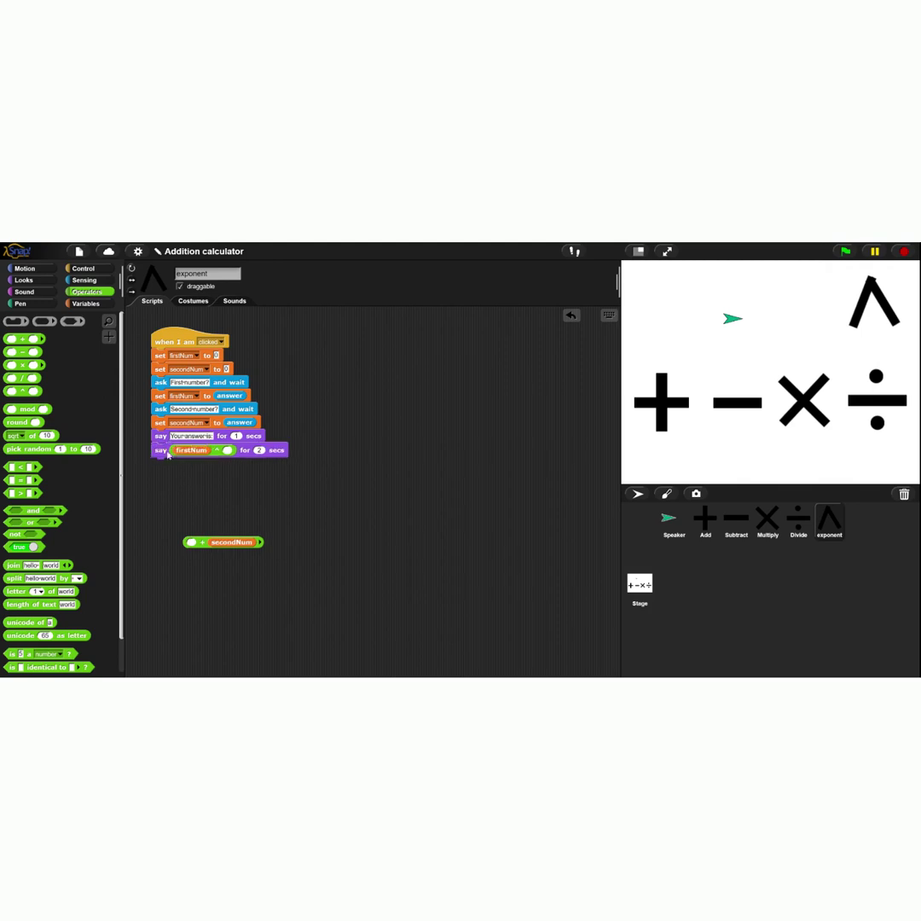
mouse_move(236, 544)
left_mouse_down()
mouse_move(243, 488)
mouse_move(231, 452)
left_mouse_up()
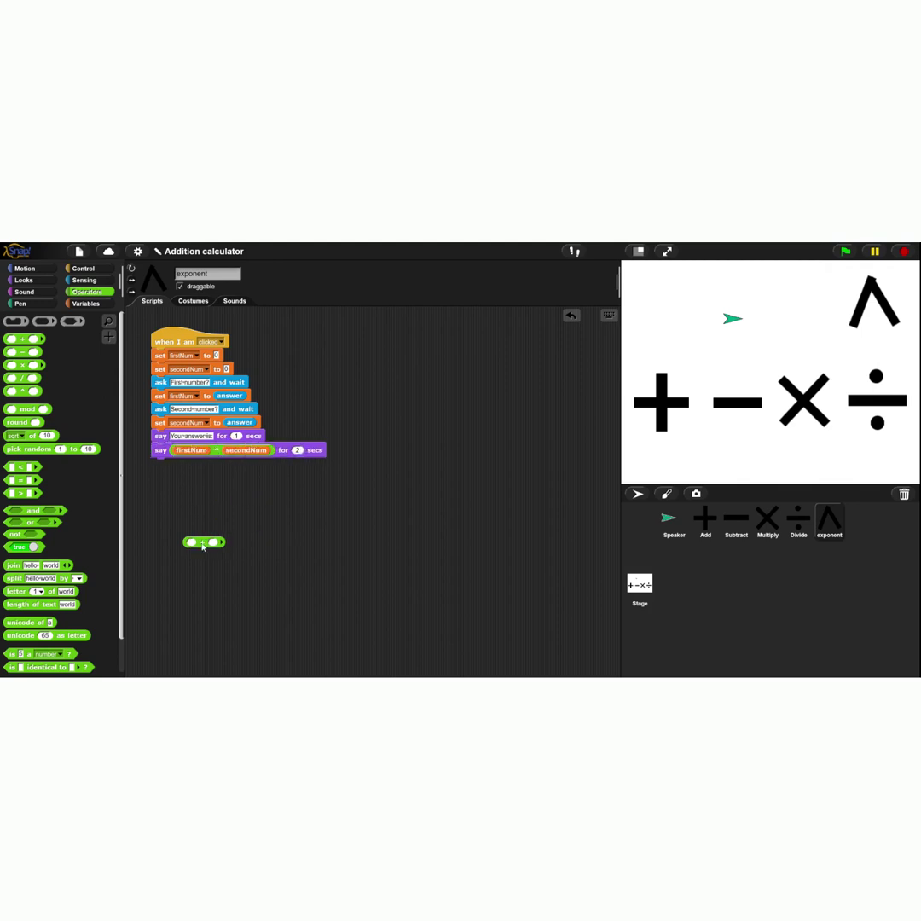
left_click_drag(203, 542, 43, 418)
left_click(846, 252)
left_click(871, 289)
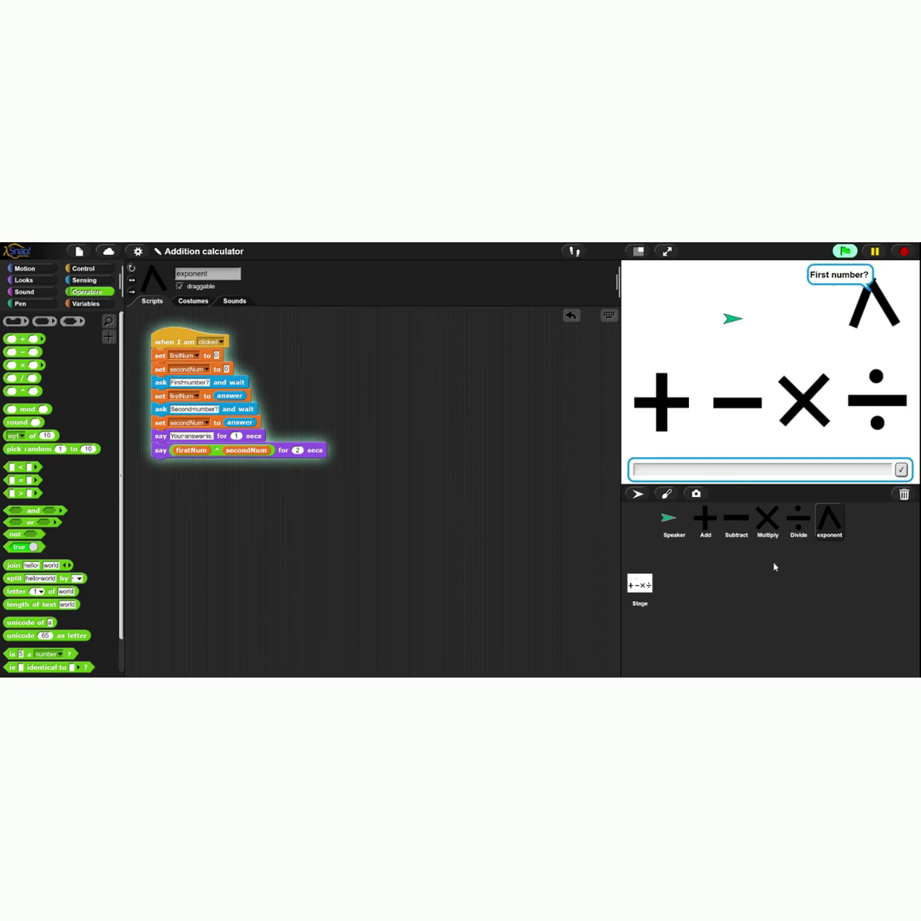
type("6")
key("Return")
key("Return")
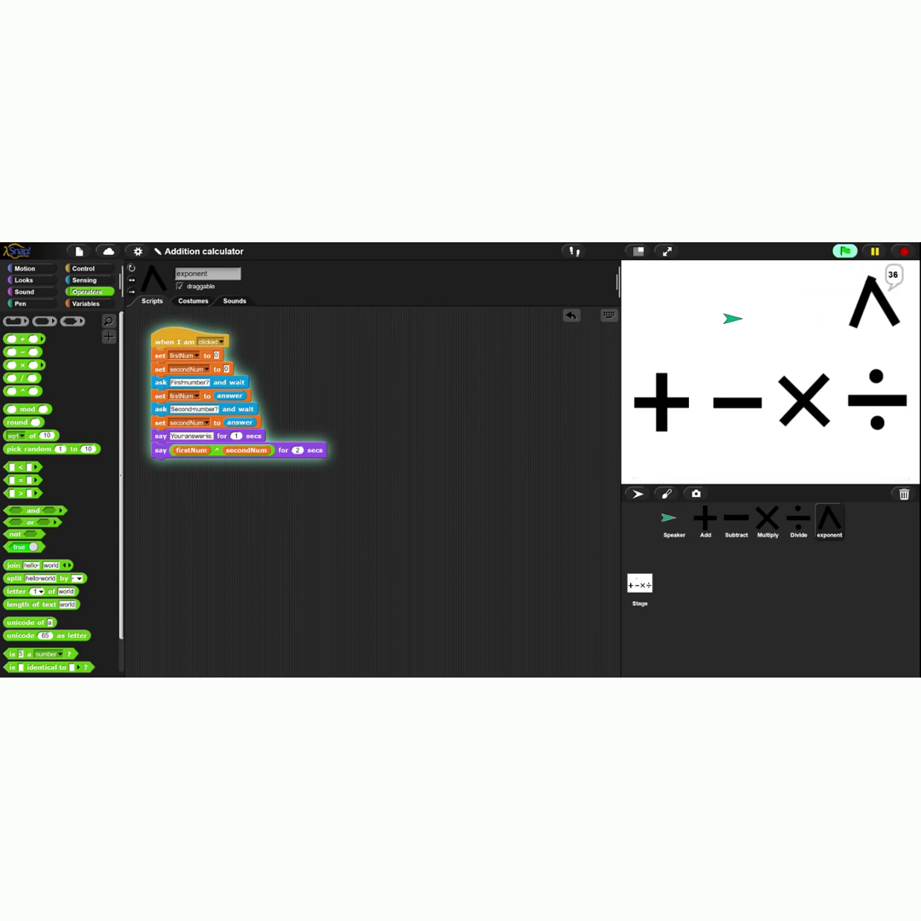
left_click(866, 294)
type("2")
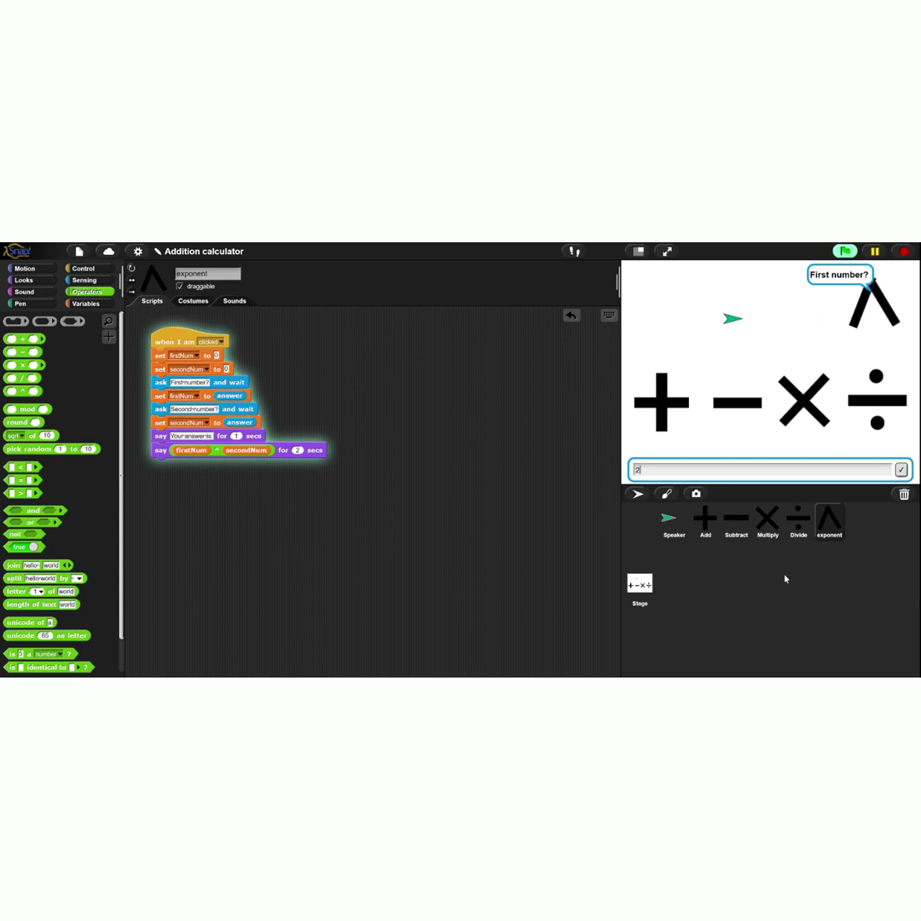
key("Return")
key("Return")
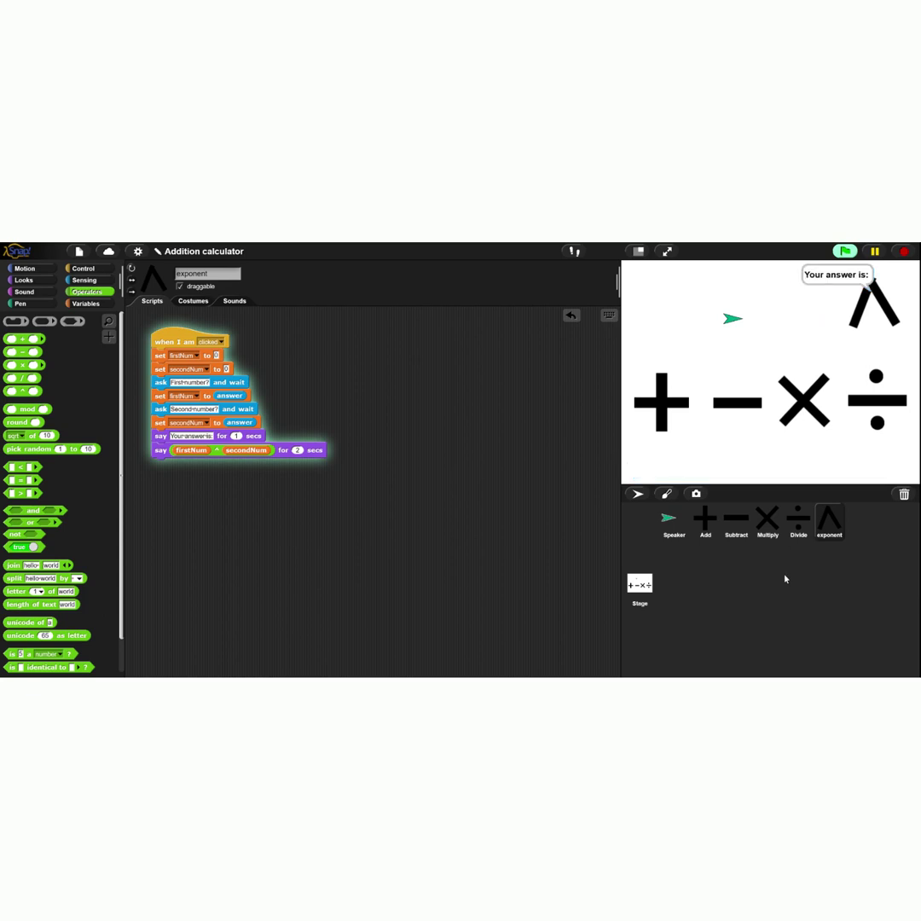